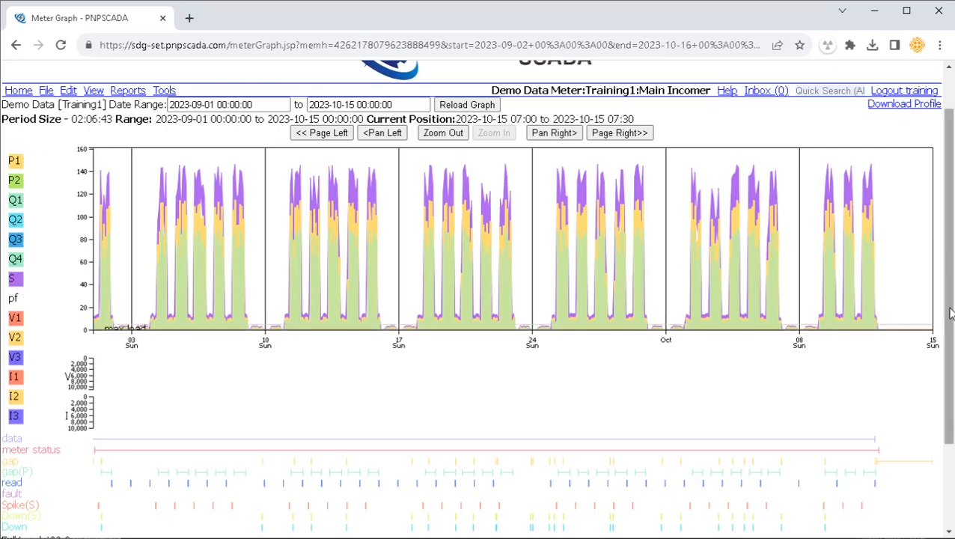
{"action": "scroll", "coordinate": [949, 329], "scroll_direction": "down", "scroll_amount": 1}
{"action": "scroll", "coordinate": [949, 329], "scroll_direction": "down", "scroll_amount": 2}
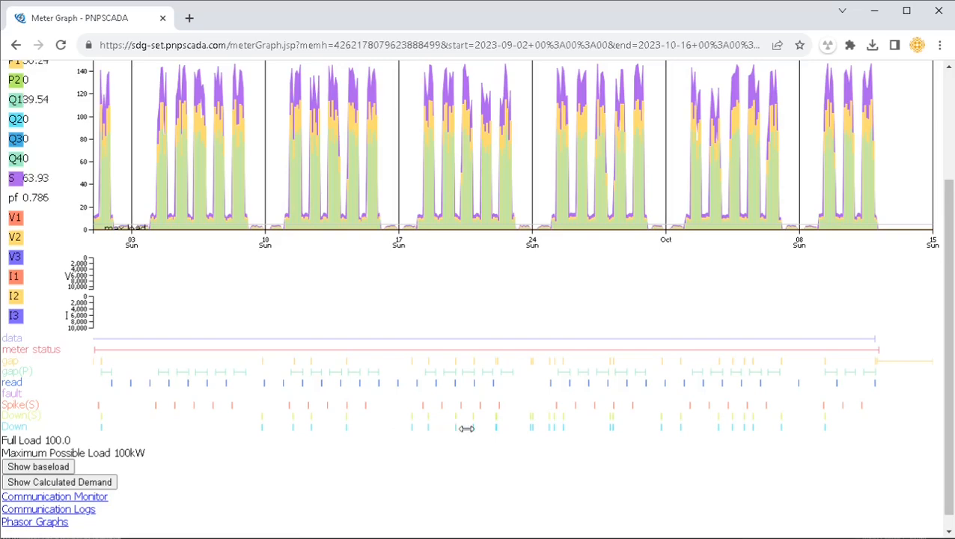
{"action": "scroll", "coordinate": [633, 503], "scroll_direction": "up", "scroll_amount": 2}
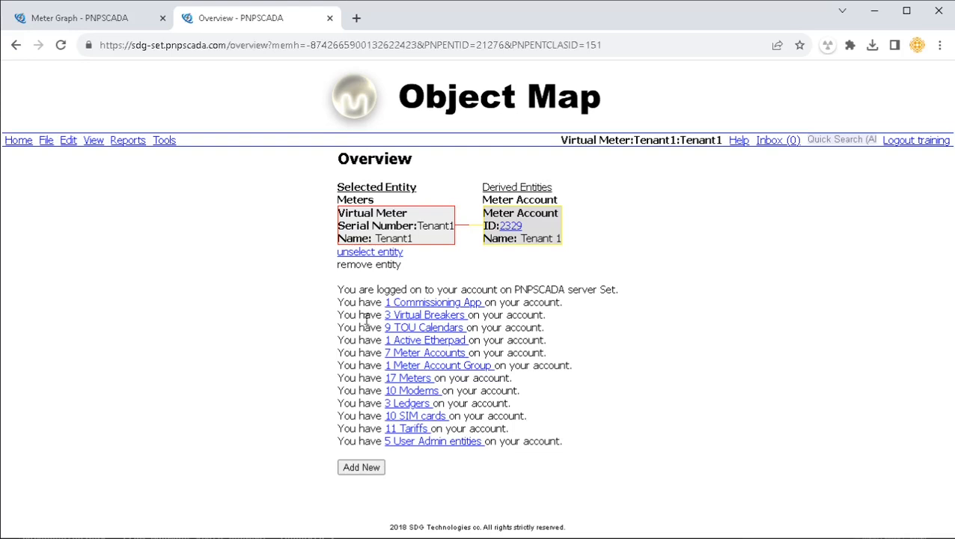
- Check the name and serial number of the selected Tenant1 virtual meter in the Object Map
{"action": "double_click", "coordinate": [430, 225]}
{"action": "double_click", "coordinate": [396, 235]}
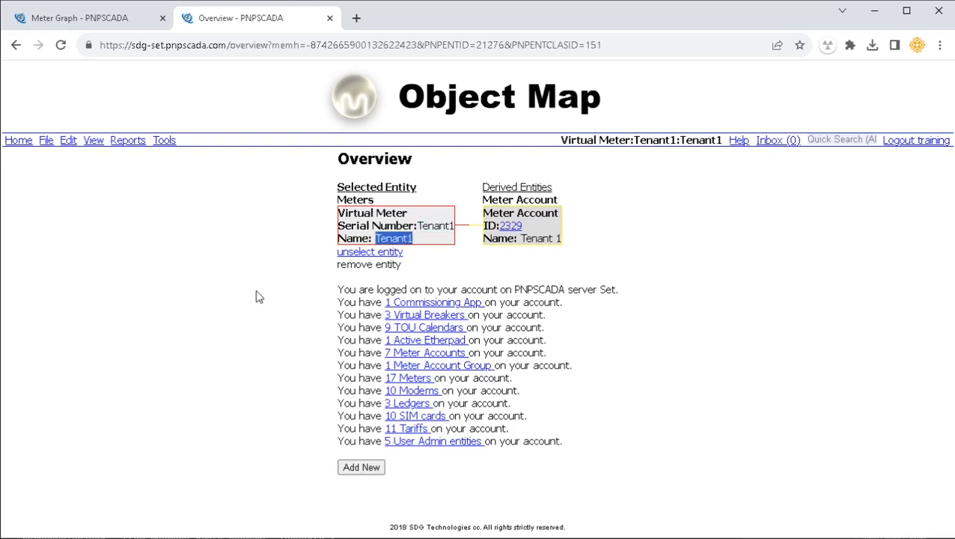
{"action": "left_click", "coordinate": [229, 314]}
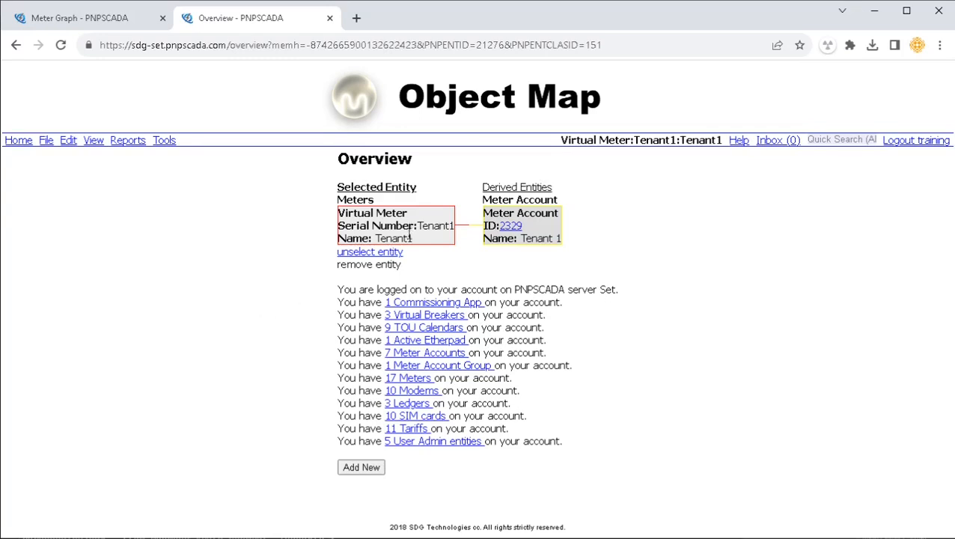
{"action": "left_click_drag", "start_coordinate": [417, 225], "coordinate": [446, 230]}
{"action": "left_click", "coordinate": [427, 250]}
- Start adding a new virtual meter and name it Tenant1, copying the text from the existing meter
{"action": "left_click", "coordinate": [46, 141]}
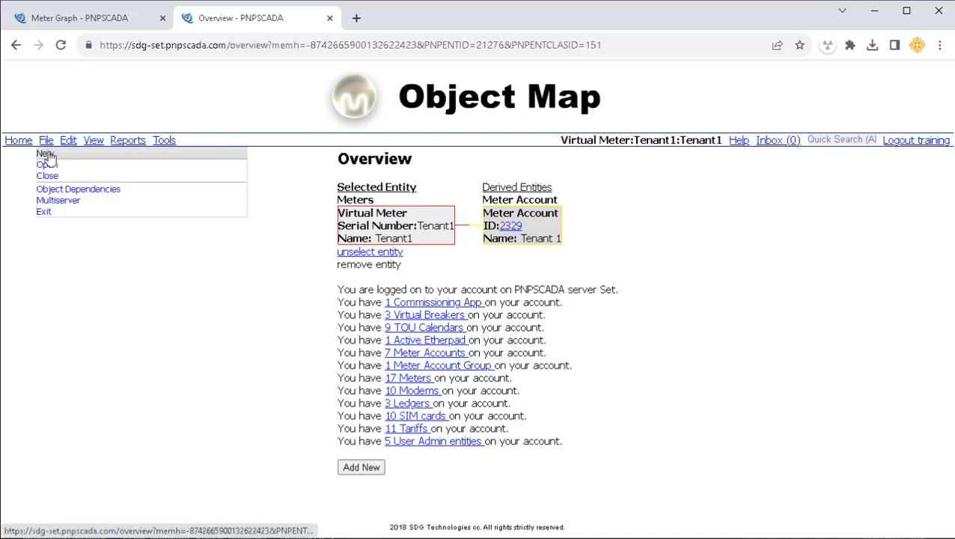
{"action": "left_click", "coordinate": [46, 153]}
{"action": "left_click", "coordinate": [339, 206]}
{"action": "scroll", "coordinate": [283, 273], "scroll_direction": "down", "scroll_amount": 11}
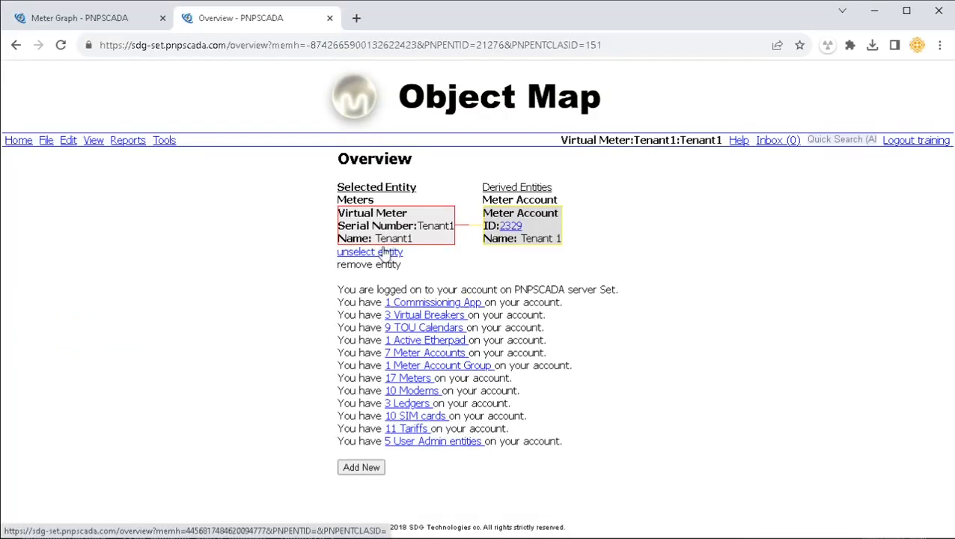
{"action": "double_click", "coordinate": [442, 224]}
{"action": "key", "text": "ctrl+c"}
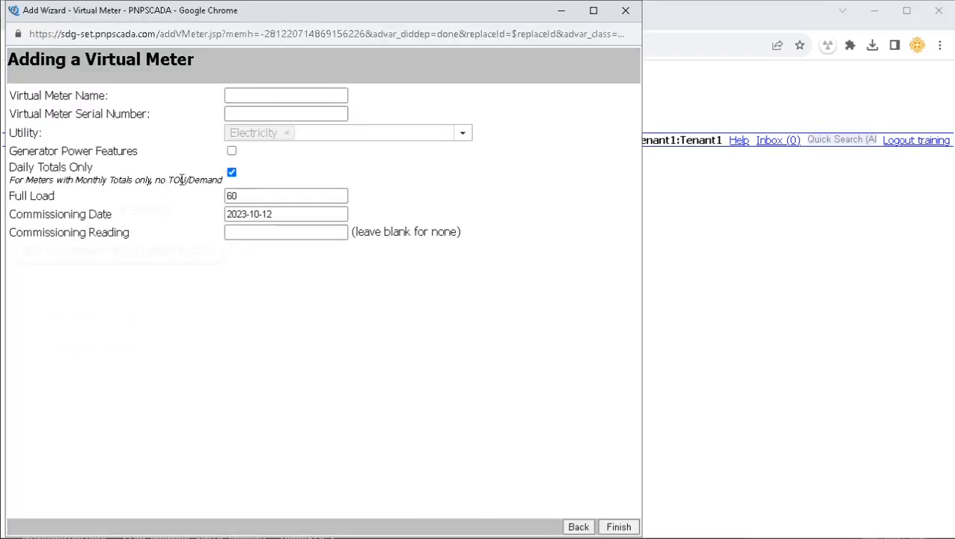
{"action": "left_click", "coordinate": [247, 96]}
{"action": "key", "text": "ctrl+v"}
- Set the new virtual meter's serial number to Tenant1G, based on the copied name of the existing meter
{"action": "left_click", "coordinate": [247, 112]}
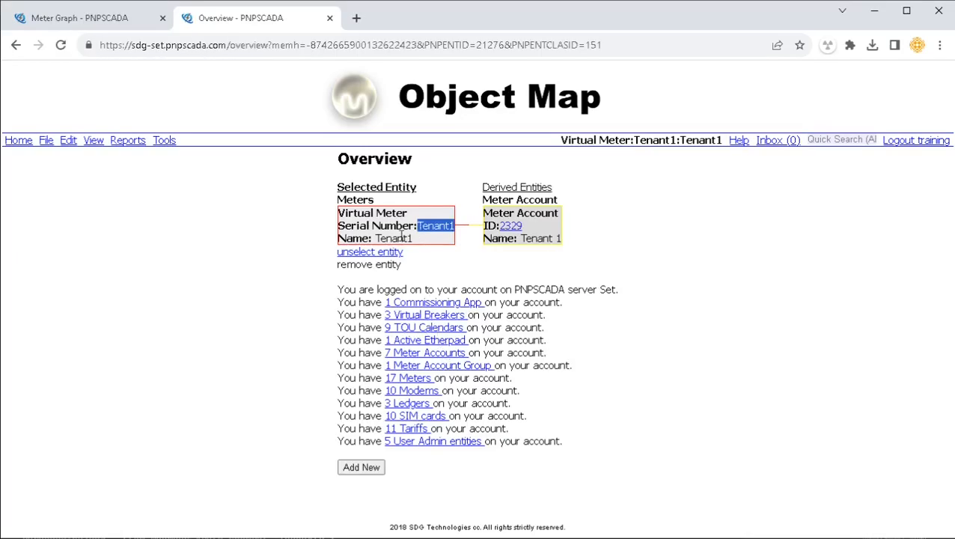
{"action": "double_click", "coordinate": [402, 237]}
{"action": "key", "text": "ctrl+c"}
{"action": "key", "text": "alt+Tab"}
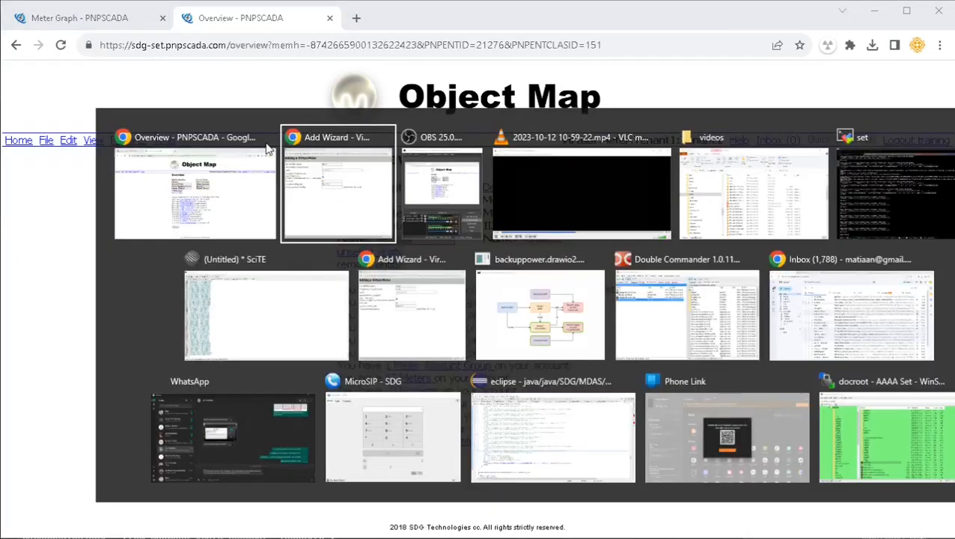
{"action": "left_click", "coordinate": [261, 116]}
{"action": "key", "text": "ctrl+v"}
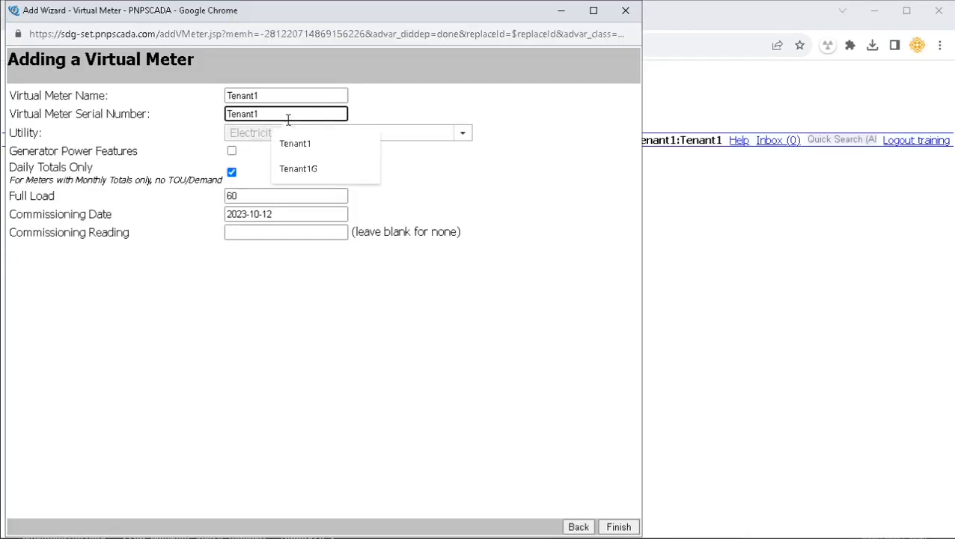
{"action": "type", "text": "G"}
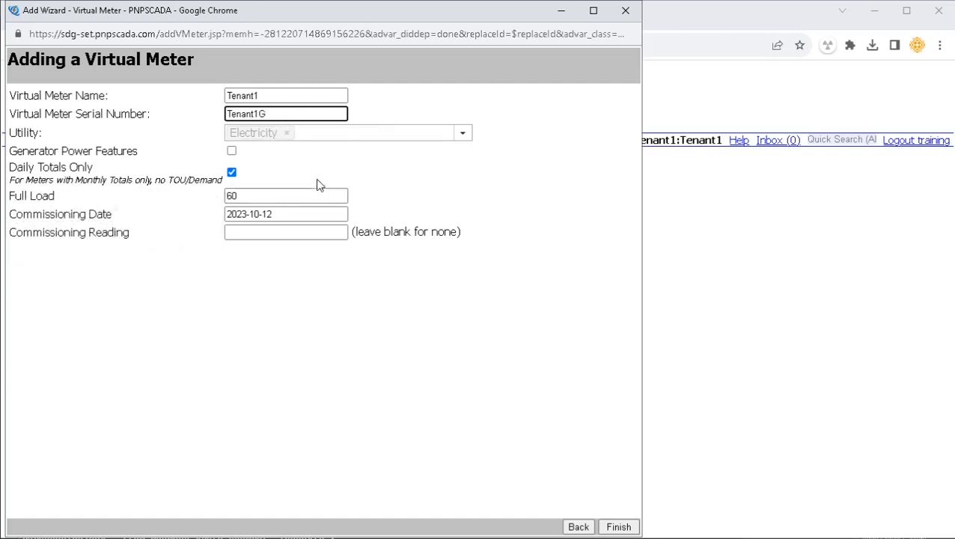
- Enable Generator Power Features and choose virtual meter Tenant1 as the primary meter whose profile is copied
{"action": "mouse_move", "coordinate": [312, 179]}
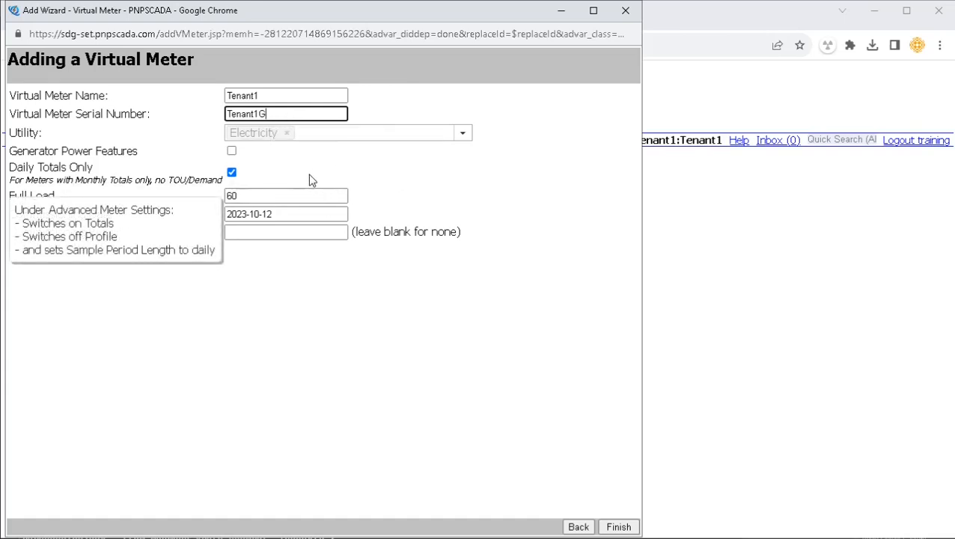
{"action": "left_click", "coordinate": [232, 152]}
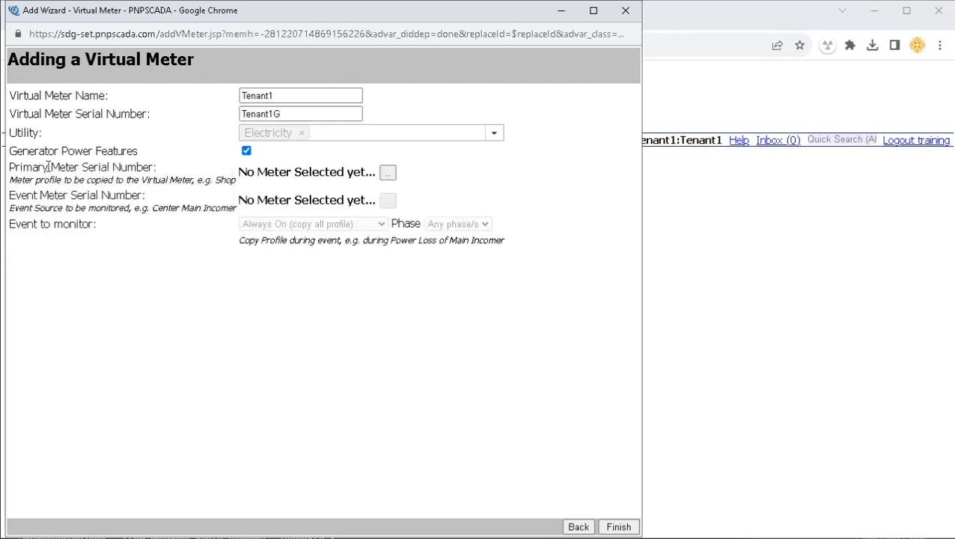
{"action": "left_click_drag", "start_coordinate": [22, 167], "coordinate": [123, 167]}
{"action": "left_click", "coordinate": [387, 172]}
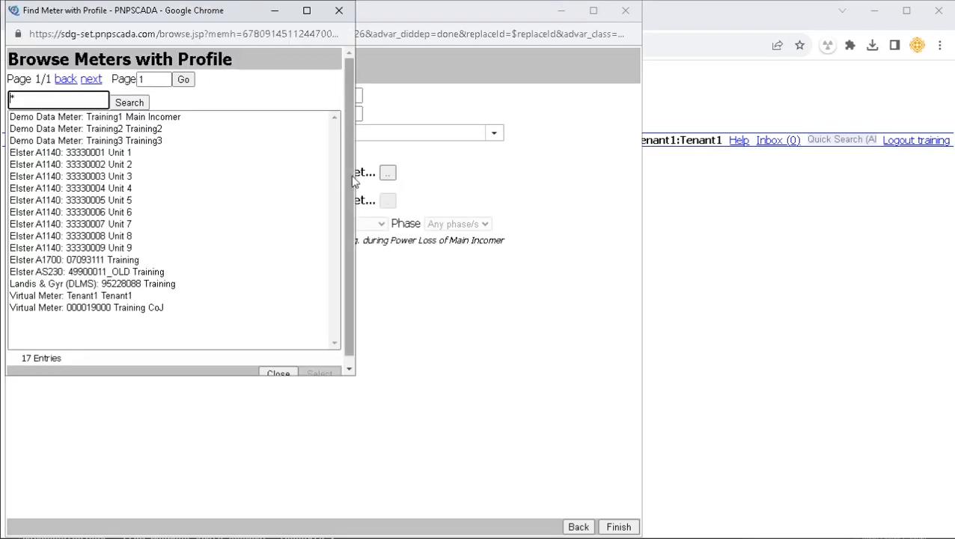
{"action": "left_click", "coordinate": [114, 298]}
{"action": "left_click", "coordinate": [319, 373]}
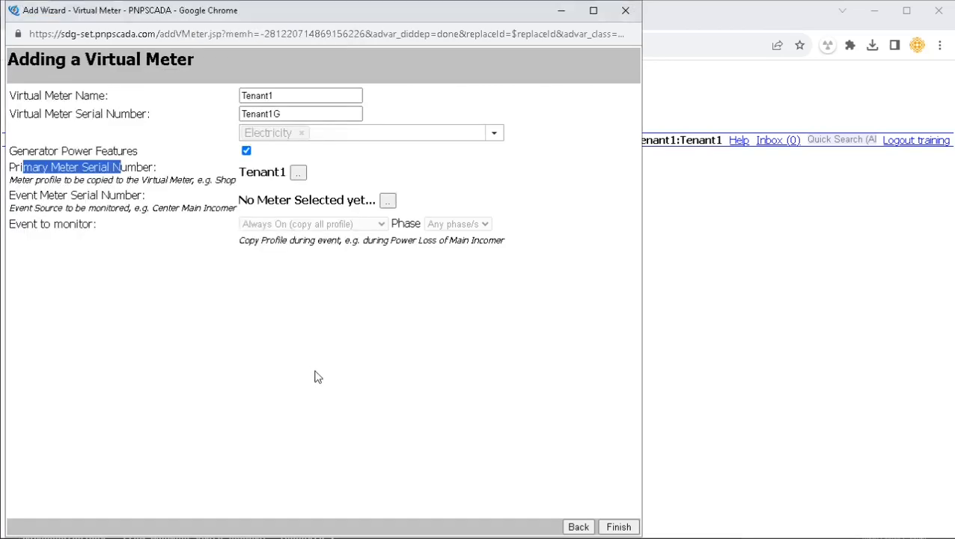
- Choose the demo data meter Training1 Main Incomer as the event meter
{"action": "left_click", "coordinate": [386, 202]}
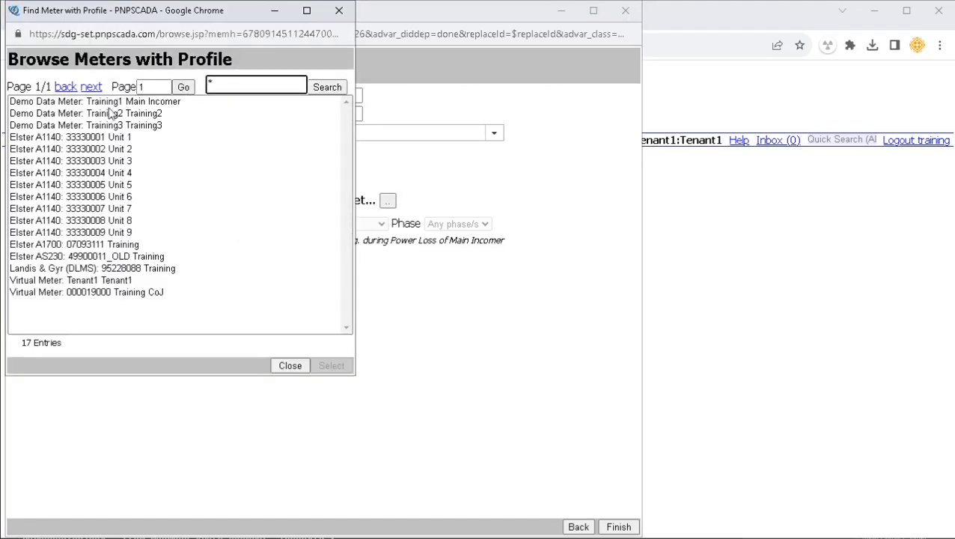
{"action": "left_click", "coordinate": [163, 104]}
{"action": "double_click", "coordinate": [164, 107]}
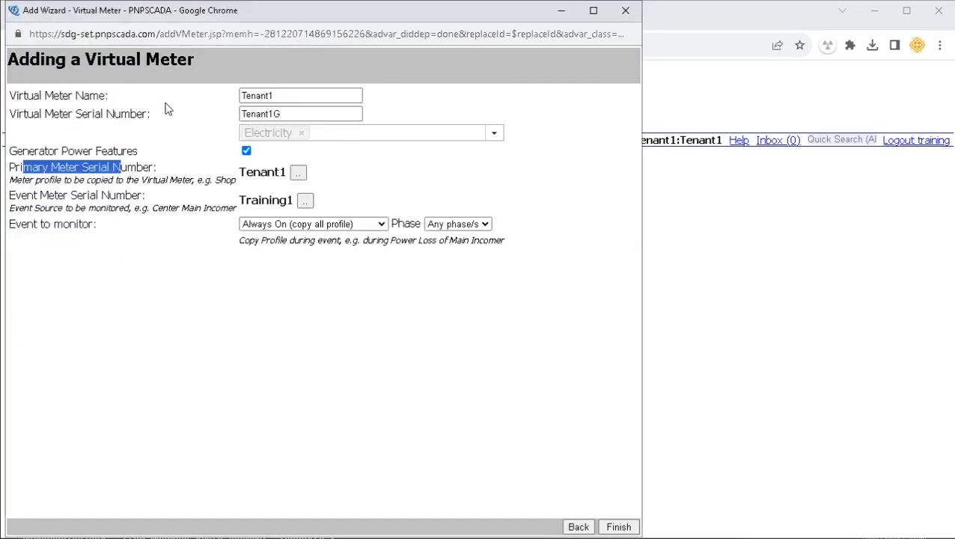
- Set Power Loss as the event to monitor, then finish adding the virtual meter and close the wizard
{"action": "left_click", "coordinate": [323, 223]}
{"action": "scroll", "coordinate": [307, 397], "scroll_direction": "down", "scroll_amount": 10}
{"action": "scroll", "coordinate": [307, 381], "scroll_direction": "up", "scroll_amount": 4}
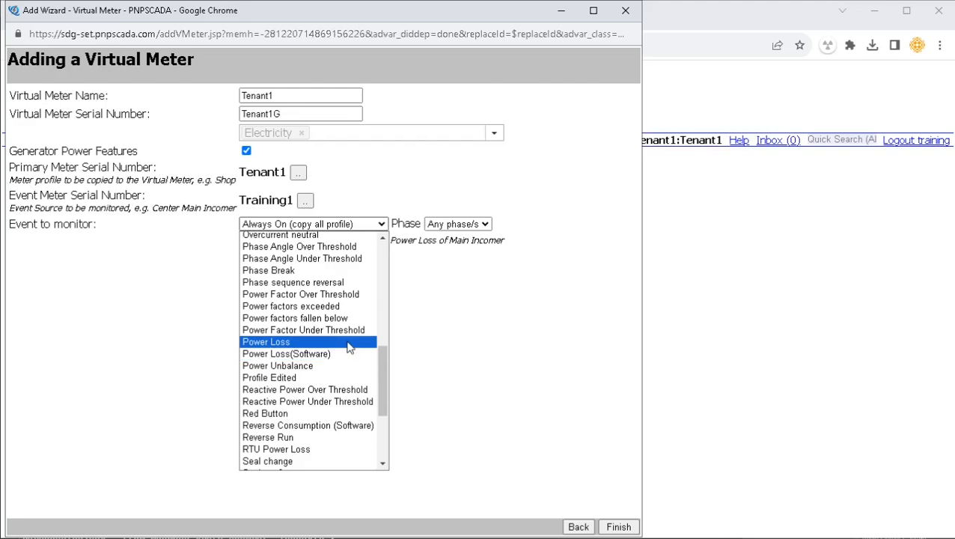
{"action": "left_click", "coordinate": [349, 347]}
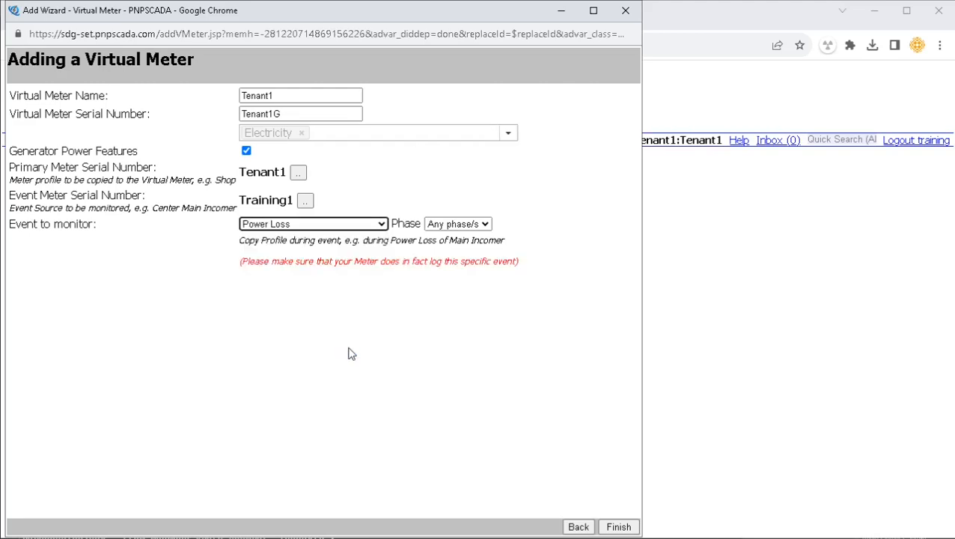
{"action": "left_click", "coordinate": [618, 527]}
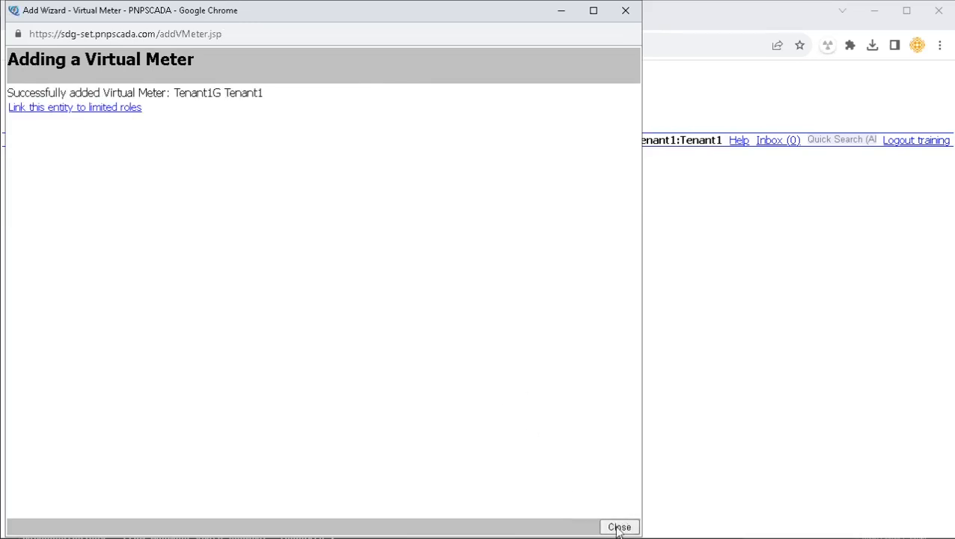
{"action": "left_click", "coordinate": [616, 526]}
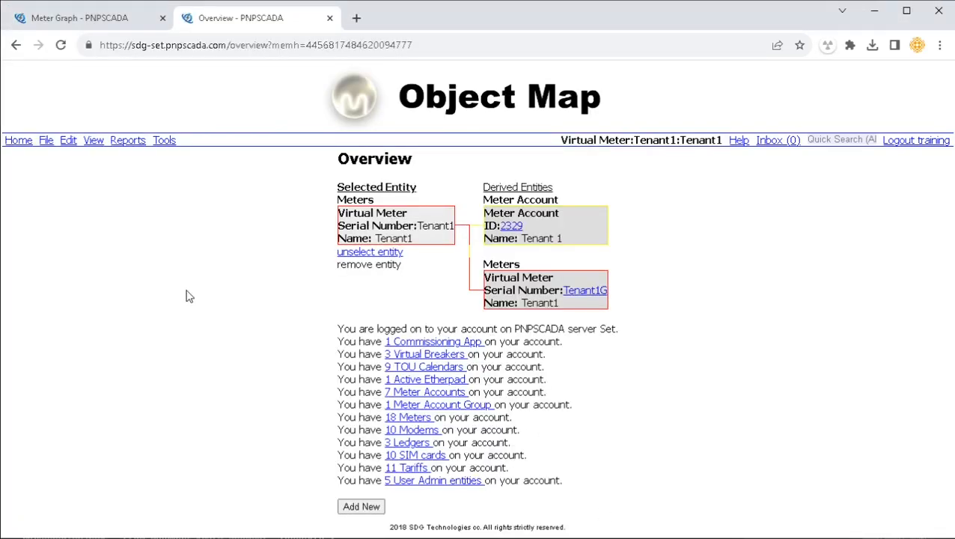
- List the account's virtual meters in the Object Map and select Tenant1G
{"action": "left_click", "coordinate": [404, 418]}
{"action": "scroll", "coordinate": [282, 416], "scroll_direction": "down", "scroll_amount": 2}
{"action": "left_click", "coordinate": [402, 439]}
{"action": "scroll", "coordinate": [333, 436], "scroll_direction": "down", "scroll_amount": 2}
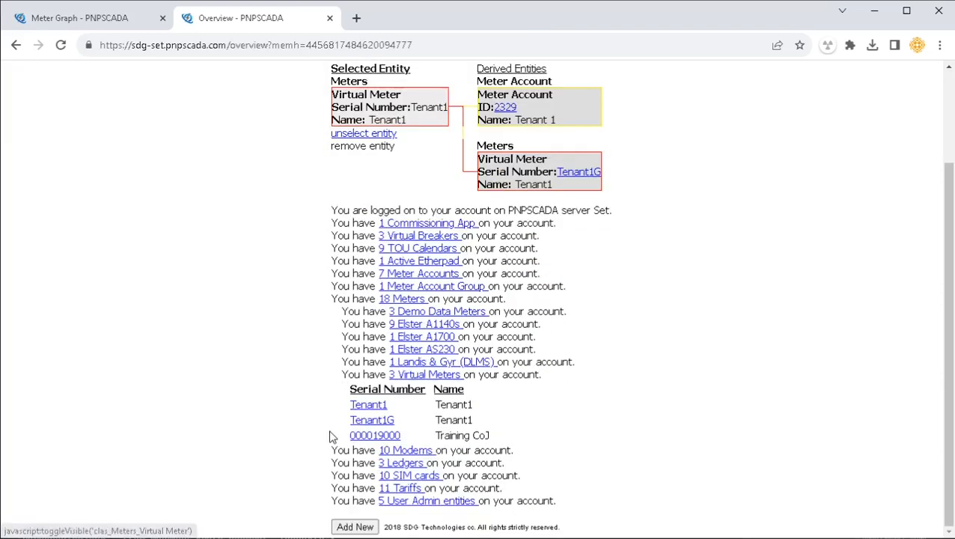
{"action": "left_click", "coordinate": [372, 420]}
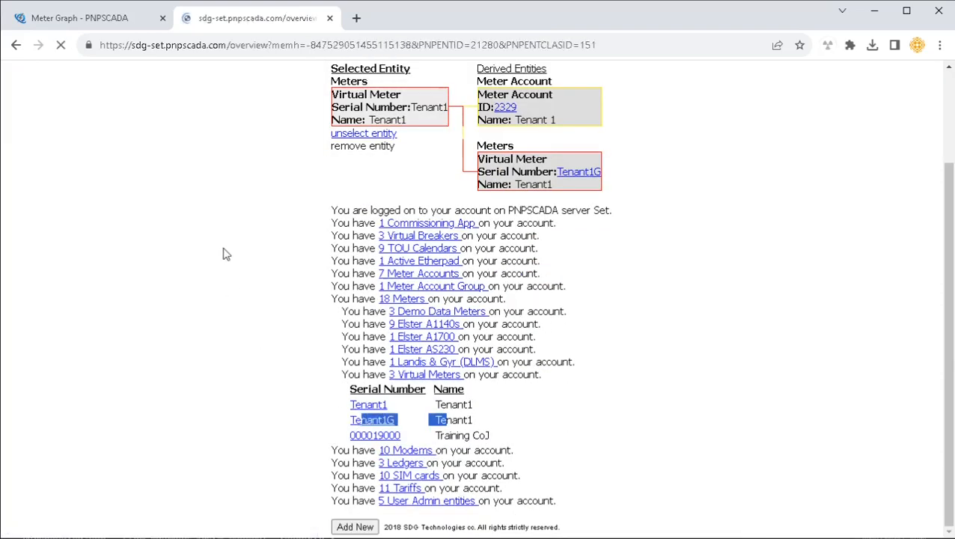
- Open the communication monitor for Tenant1G and start a profile read
{"action": "left_click", "coordinate": [164, 140]}
{"action": "left_click", "coordinate": [193, 191]}
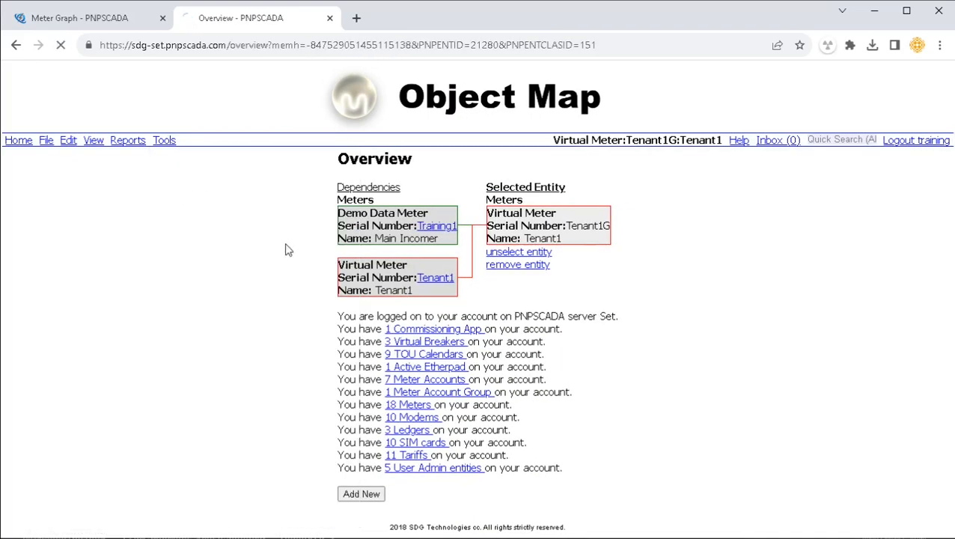
{"action": "left_click", "coordinate": [264, 170]}
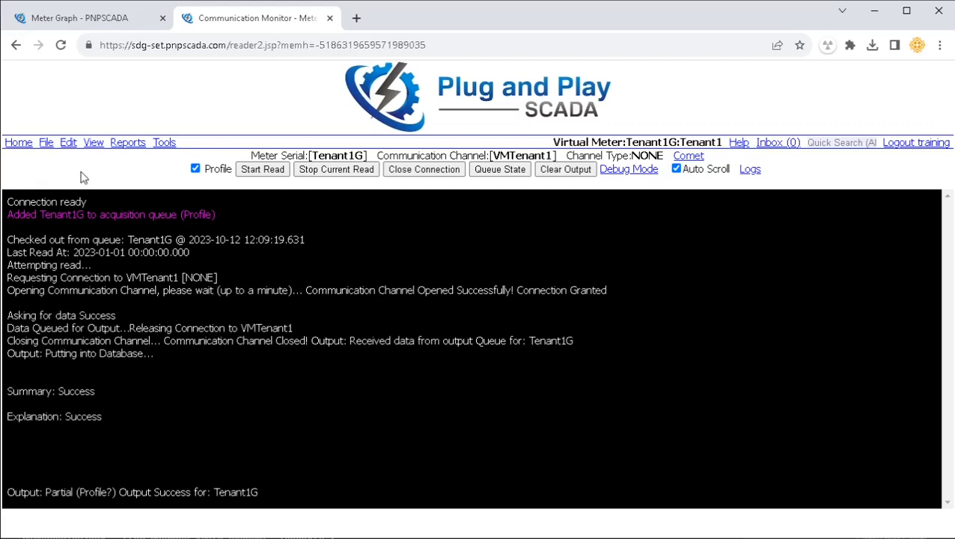
- Open the meter graph for Tenant1G and inspect the load spikes between about 21 and 25 September
{"action": "left_click", "coordinate": [93, 143]}
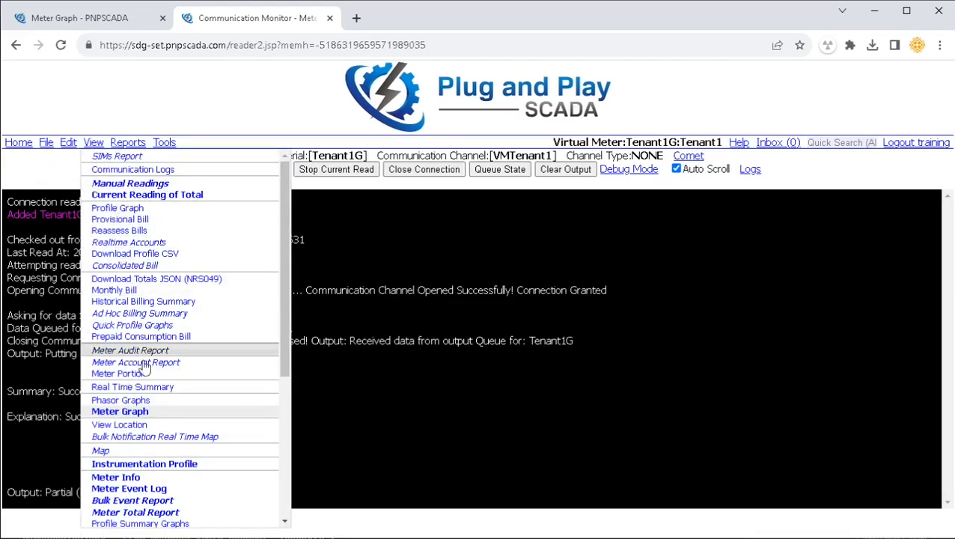
{"action": "left_click", "coordinate": [129, 413]}
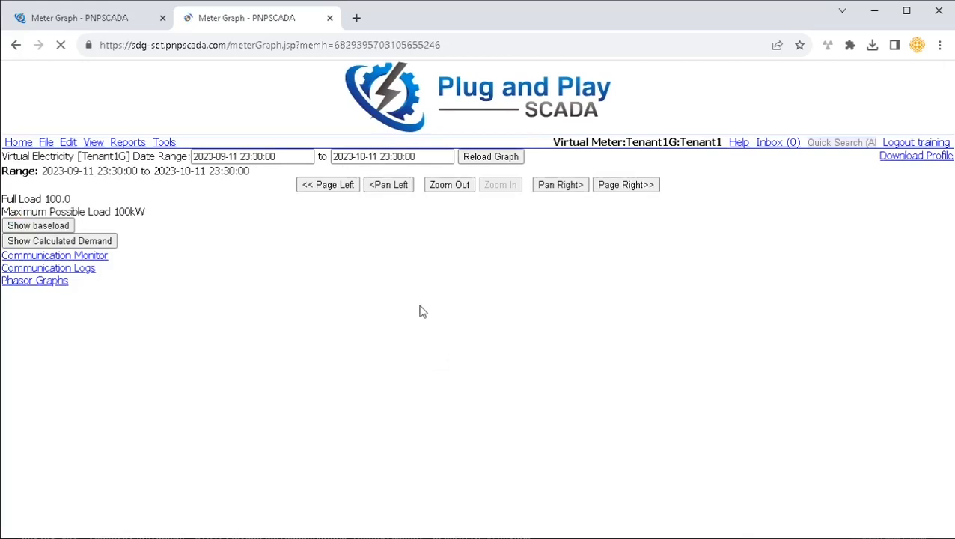
{"action": "left_click", "coordinate": [379, 312]}
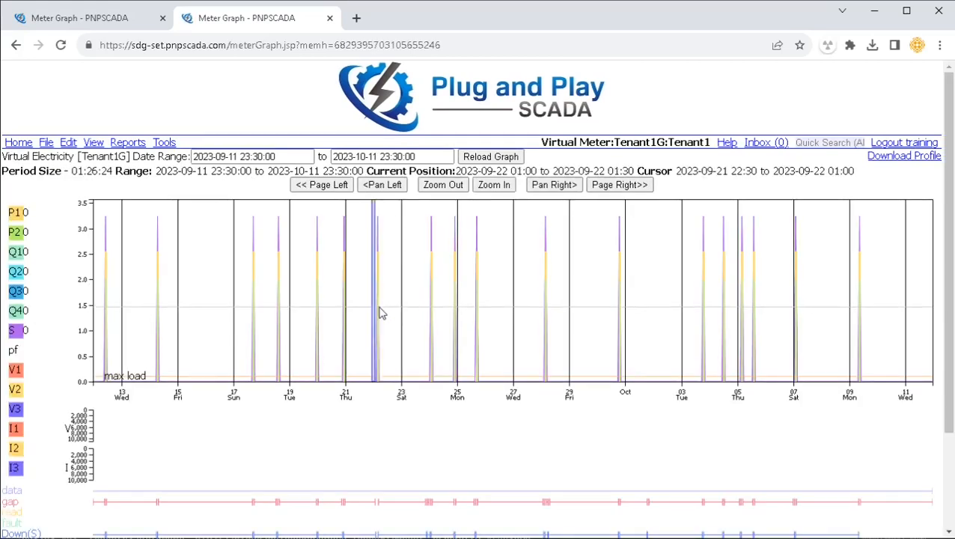
{"action": "left_click", "coordinate": [434, 319]}
{"action": "left_click", "coordinate": [455, 324]}
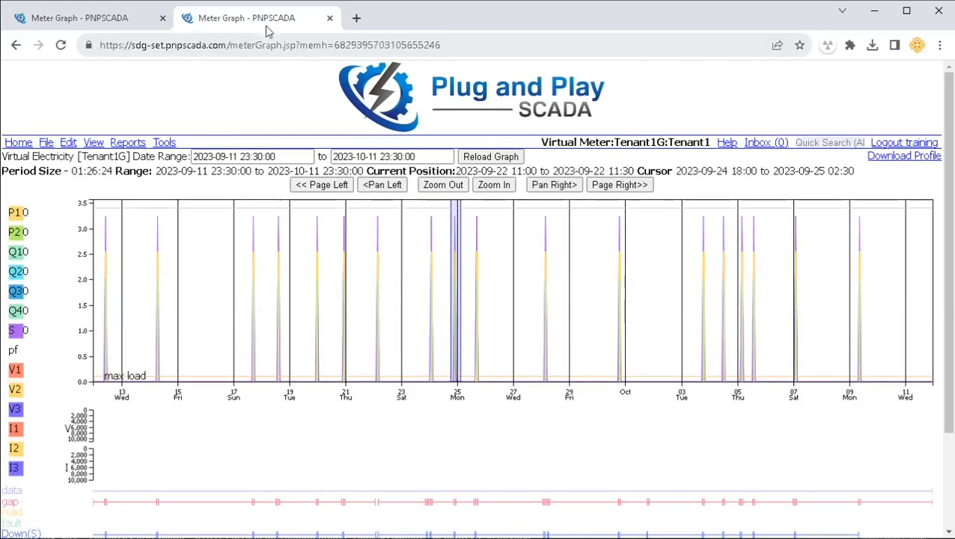
- Compare Tenant1G's graph with the Main Incomer's graph in a separate browser window, then merge the windows again
{"action": "left_click_drag", "start_coordinate": [268, 21], "coordinate": [299, 64]}
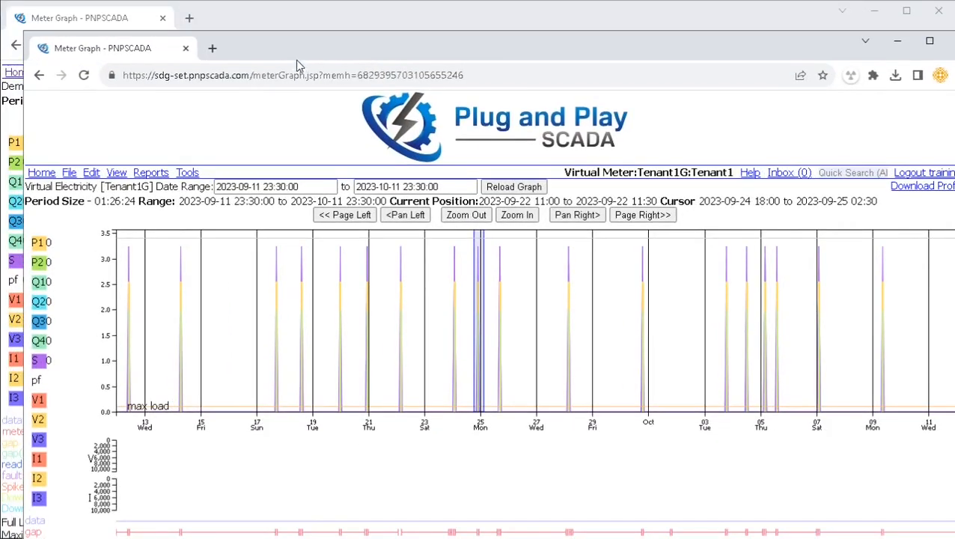
{"action": "left_click_drag", "start_coordinate": [454, 49], "coordinate": [454, 156]}
{"action": "scroll", "coordinate": [688, 488], "scroll_direction": "down", "scroll_amount": 3}
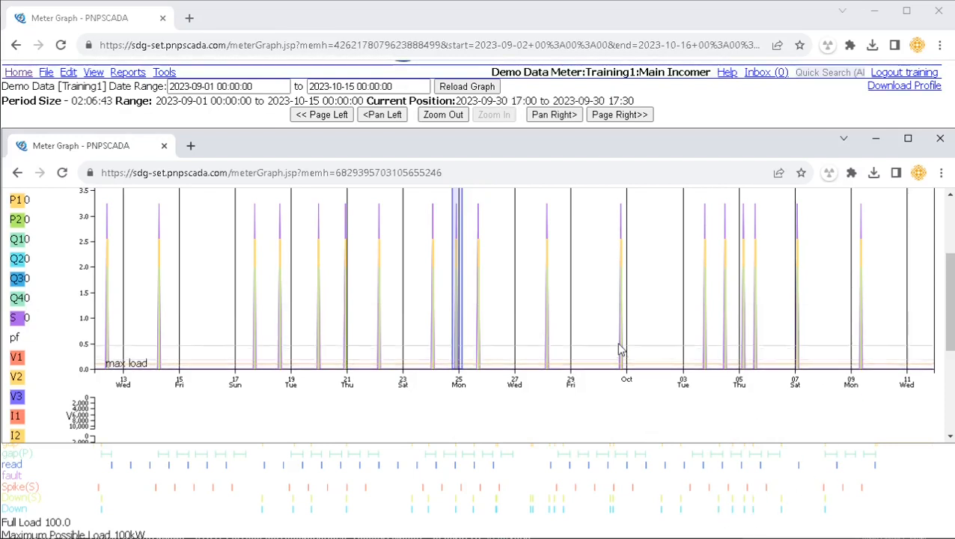
{"action": "left_click_drag", "start_coordinate": [81, 146], "coordinate": [198, 25]}
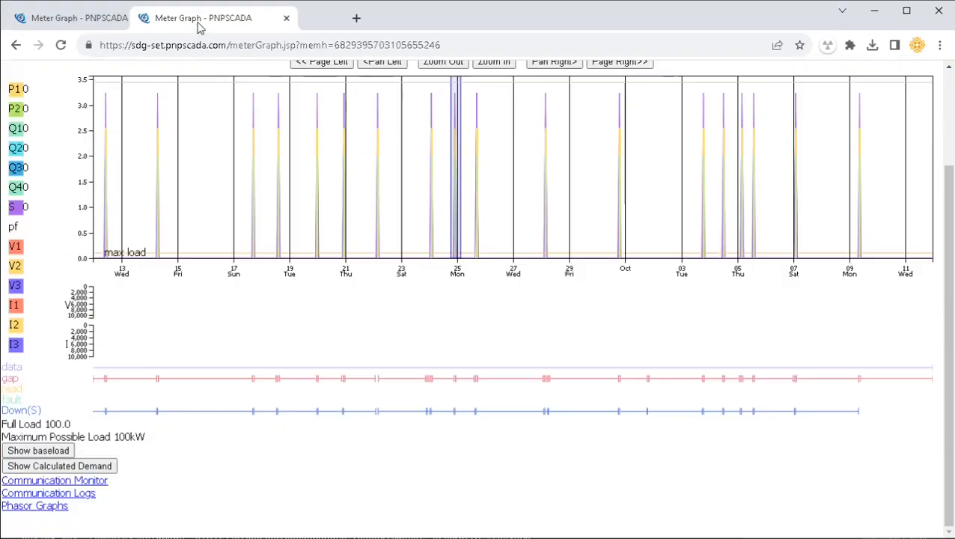
{"action": "scroll", "coordinate": [70, 196], "scroll_direction": "up", "scroll_amount": 2}
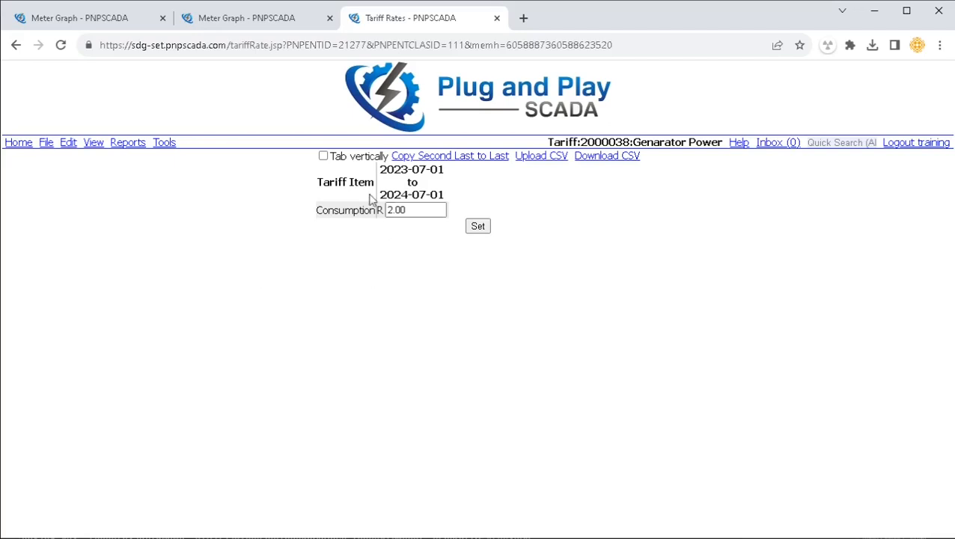
- Review the Genarator Power tariff's consumption rate and return to the Tenant1G meter graph
{"action": "left_click_drag", "start_coordinate": [295, 172], "coordinate": [452, 243]}
{"action": "left_click", "coordinate": [555, 256]}
{"action": "left_click", "coordinate": [273, 23]}
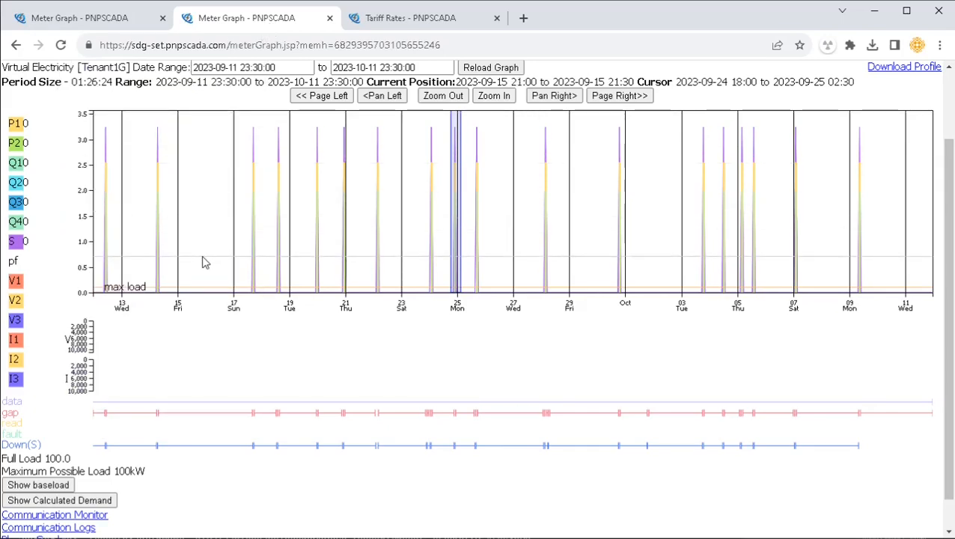
{"action": "scroll", "coordinate": [103, 201], "scroll_direction": "up", "scroll_amount": 1}
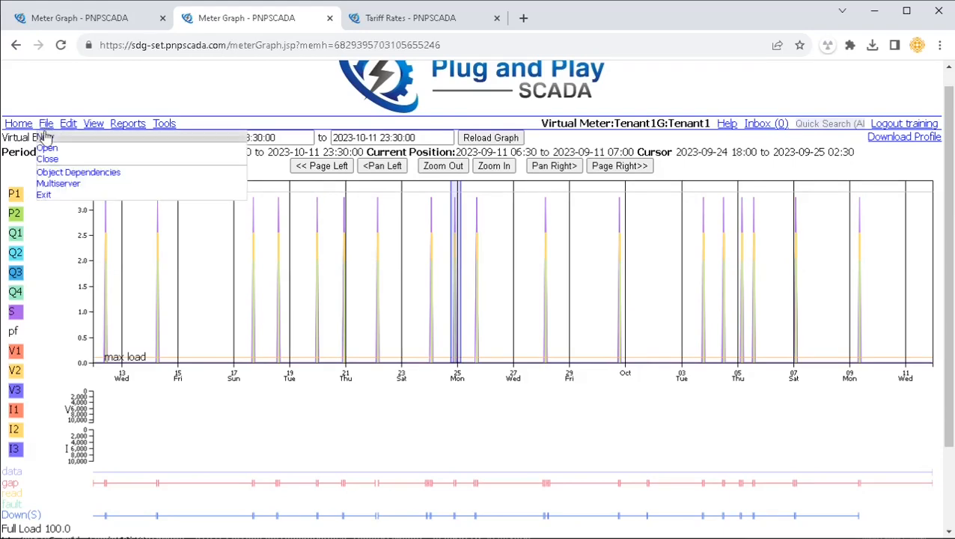
- Start a new meter account using virtual meter Tenant1G and the Genarator Power tariff
{"action": "left_click", "coordinate": [45, 139]}
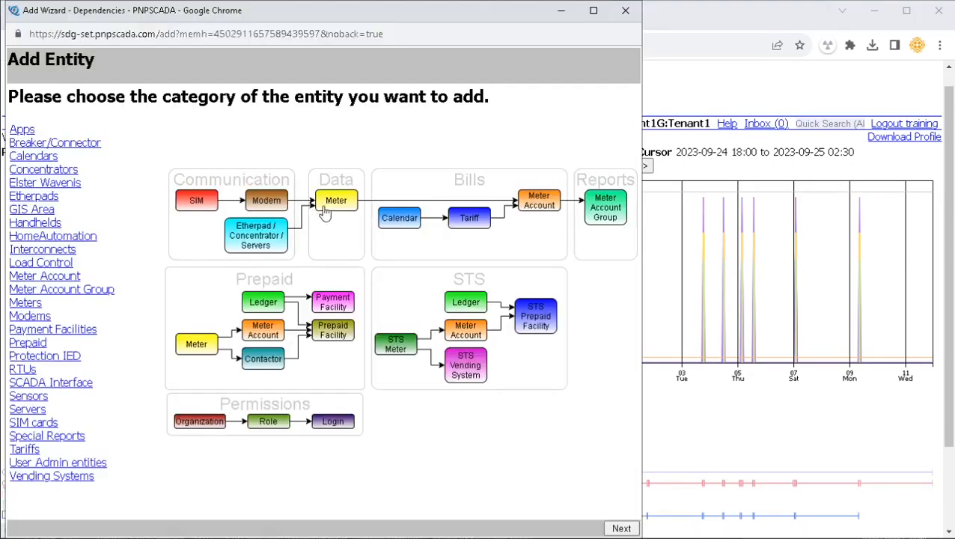
{"action": "left_click", "coordinate": [538, 204]}
{"action": "left_click", "coordinate": [145, 171]}
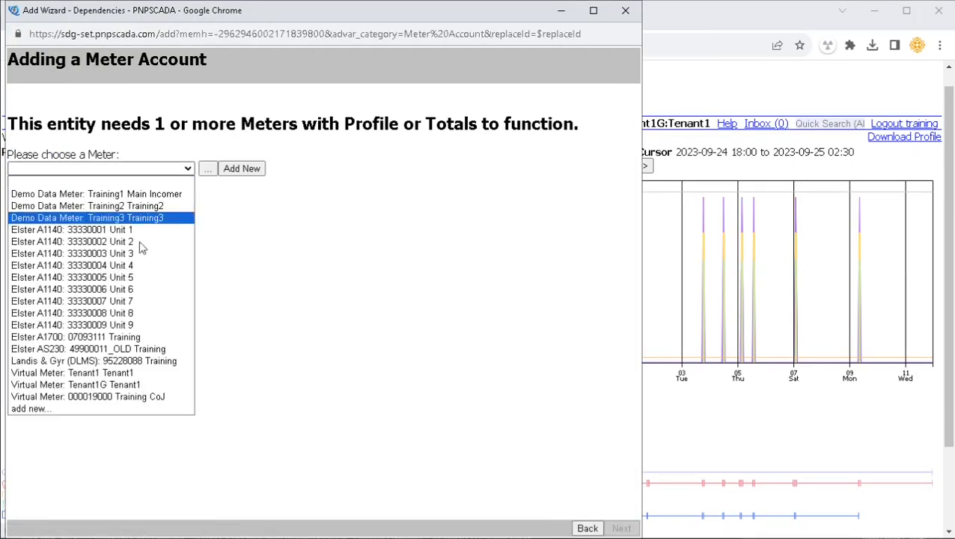
{"action": "left_click", "coordinate": [135, 384]}
{"action": "left_click", "coordinate": [620, 528]}
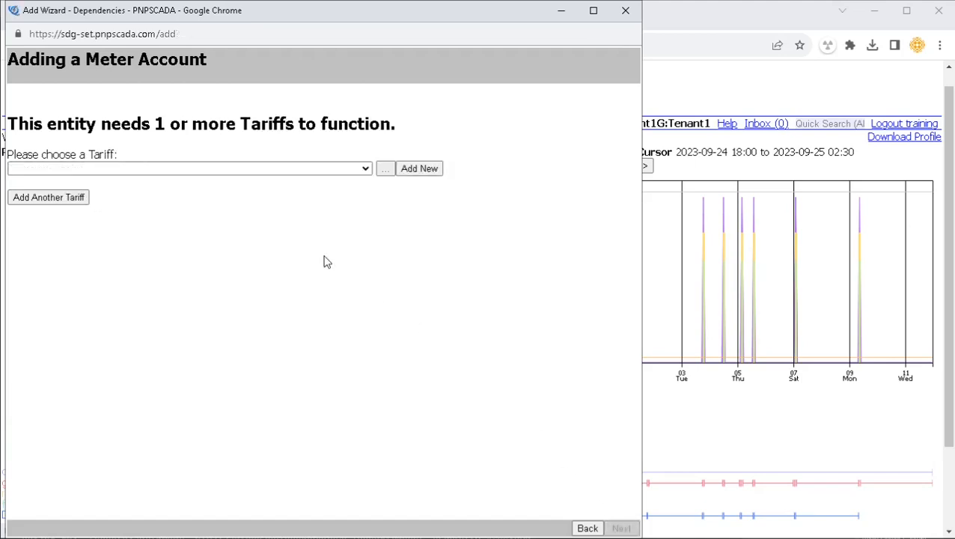
{"action": "left_click", "coordinate": [164, 168]}
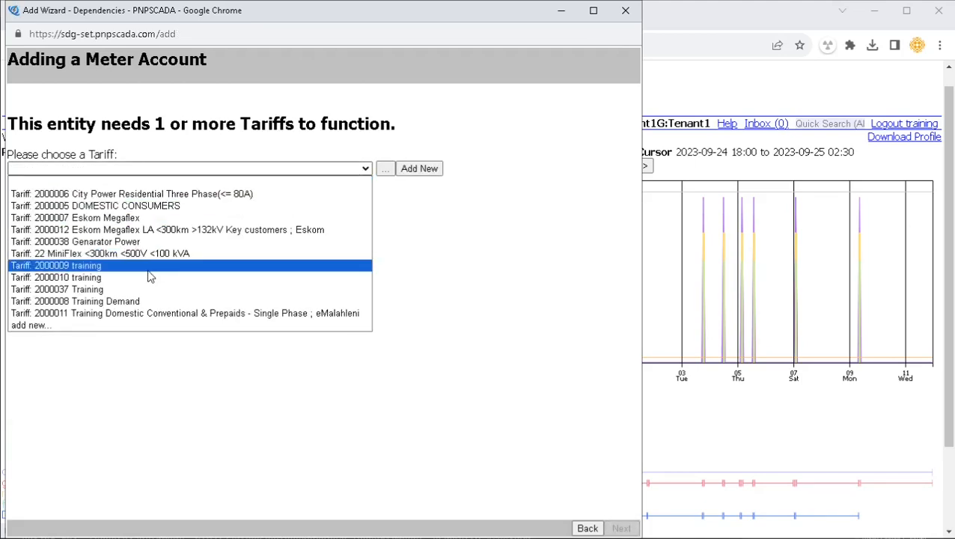
{"action": "left_click", "coordinate": [169, 243]}
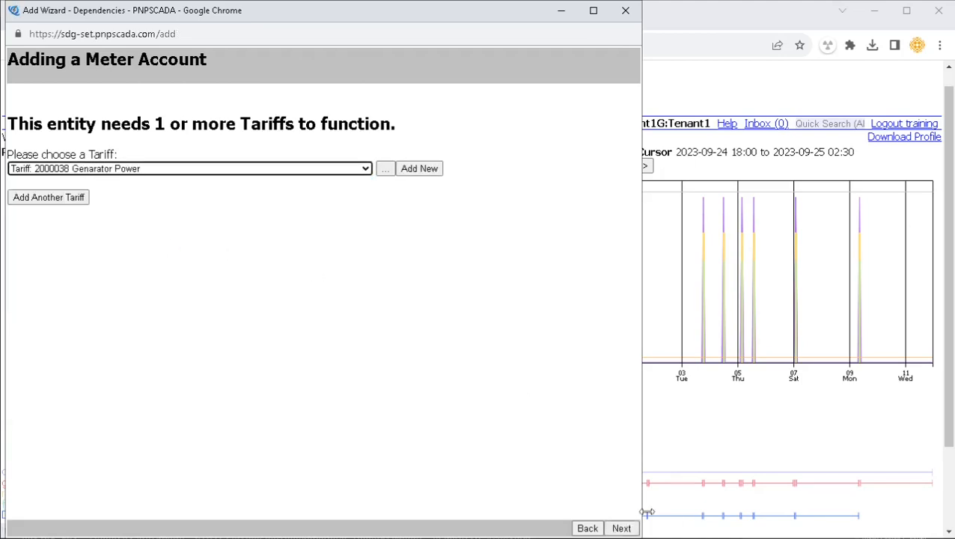
{"action": "left_click", "coordinate": [622, 529]}
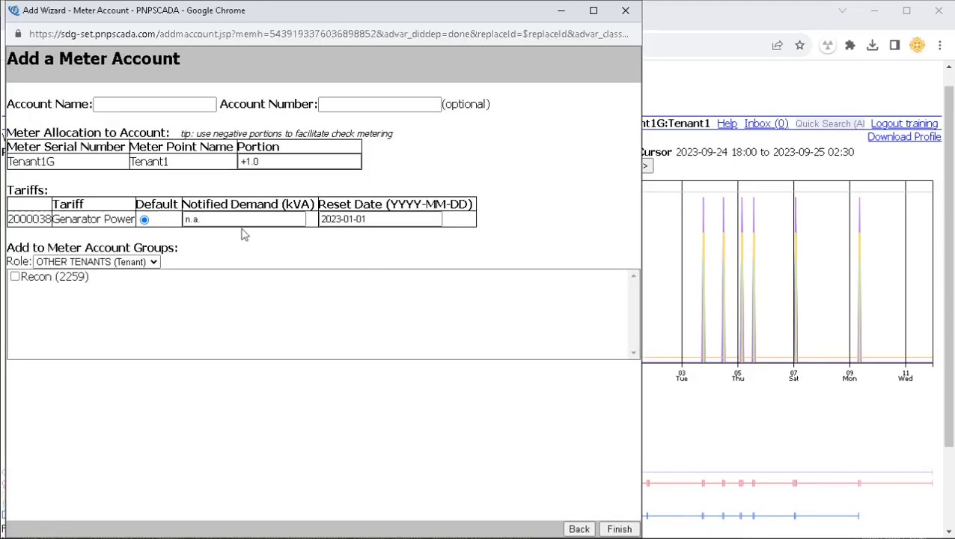
- Name the new meter account Tenant1 Generator, finish adding it and close the wizard
{"action": "double_click", "coordinate": [157, 167]}
{"action": "left_click_drag", "start_coordinate": [157, 167], "coordinate": [149, 104]}
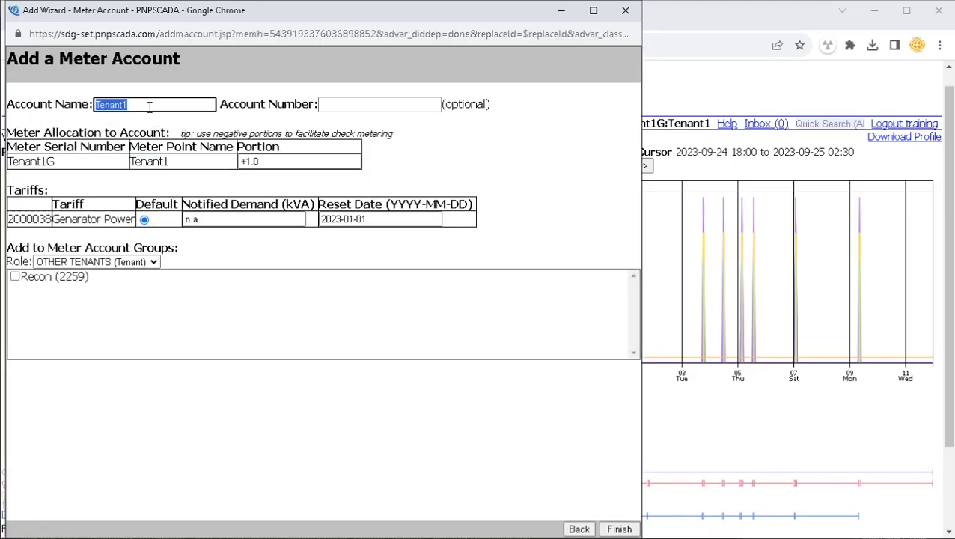
{"action": "left_click", "coordinate": [159, 104]}
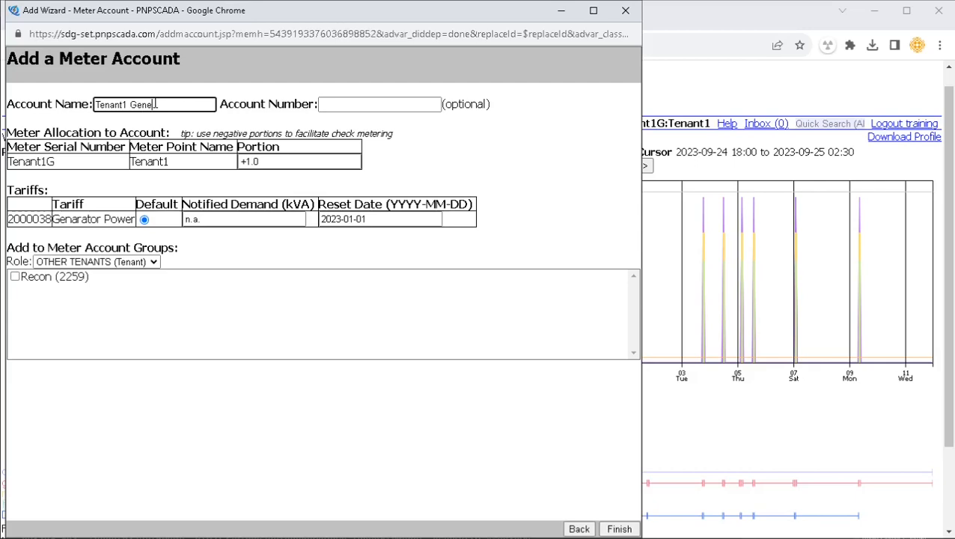
{"action": "left_click", "coordinate": [618, 529]}
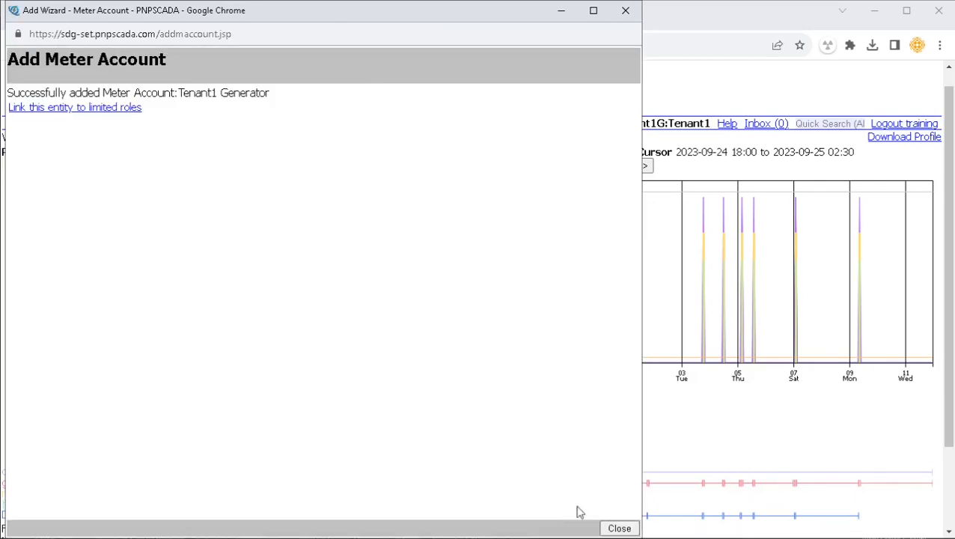
{"action": "left_click", "coordinate": [618, 528]}
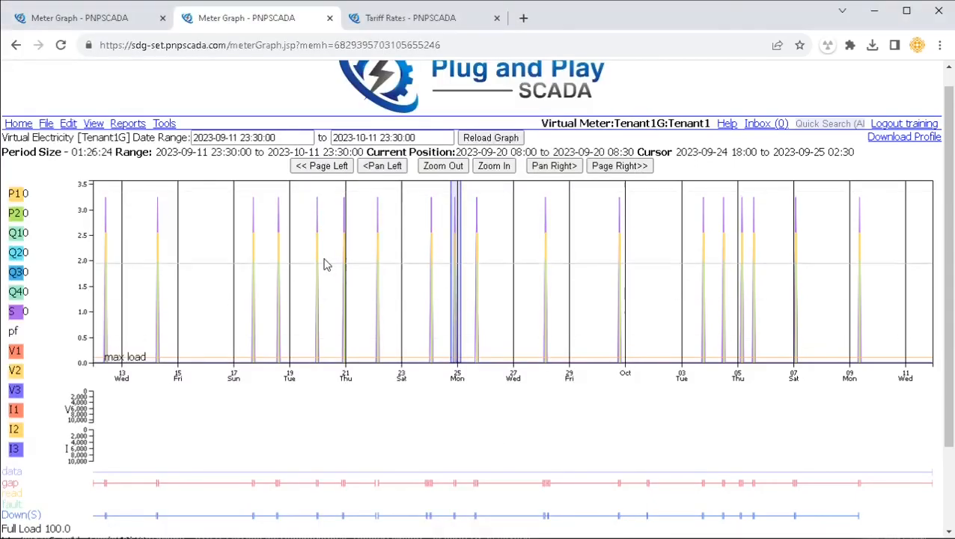
- Find the Tenant 1 meter account in the object overview and open its account settings for editing
{"action": "left_click", "coordinate": [20, 125]}
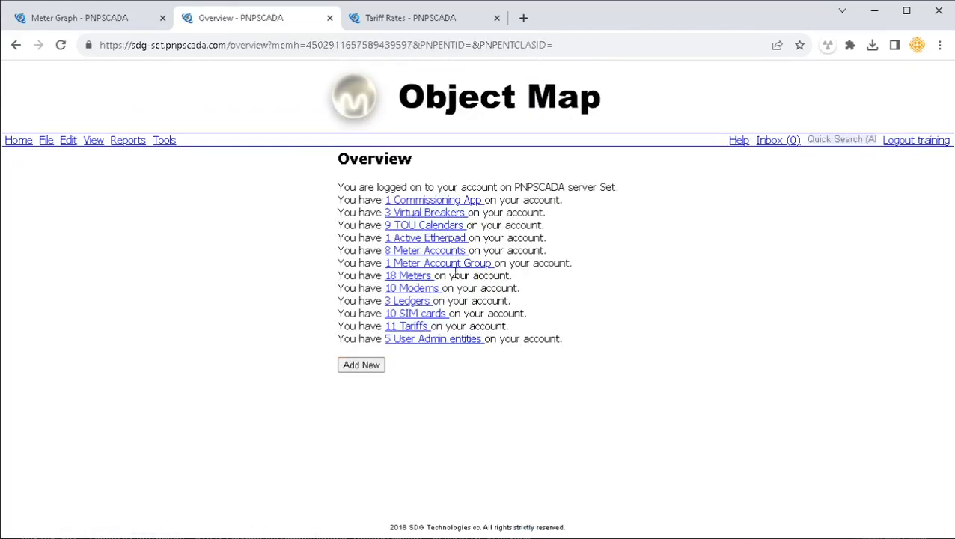
{"action": "left_click", "coordinate": [440, 253]}
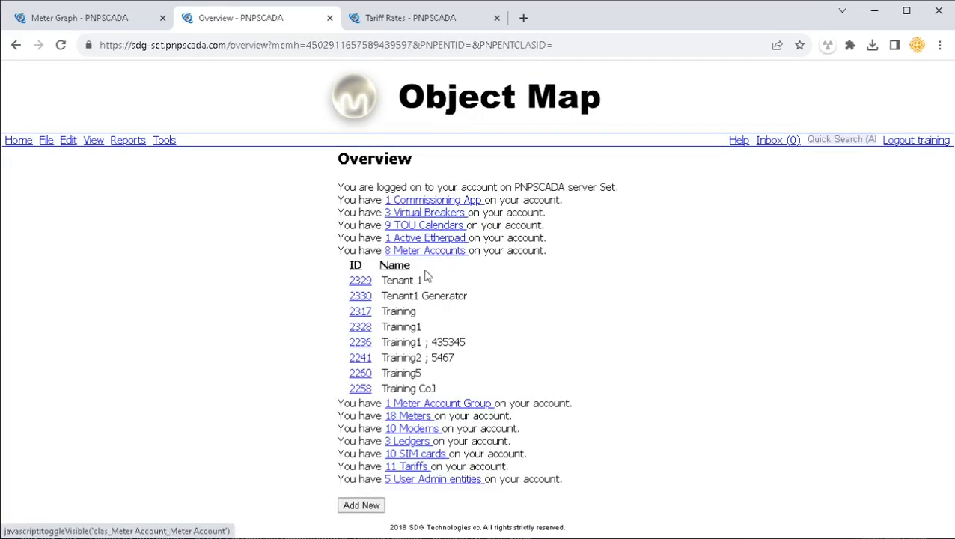
{"action": "left_click_drag", "start_coordinate": [413, 280], "coordinate": [381, 279]}
{"action": "left_click", "coordinate": [360, 281]}
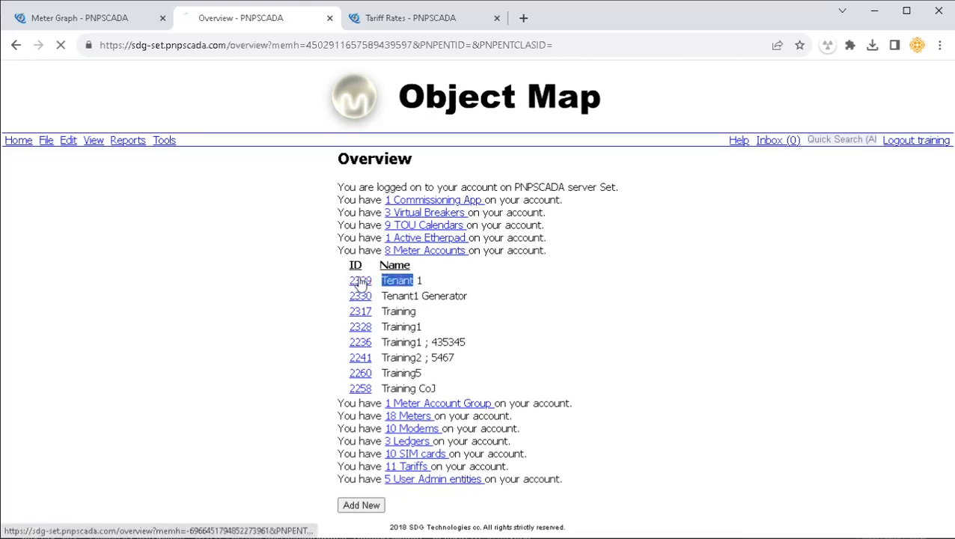
{"action": "left_click", "coordinate": [76, 142]}
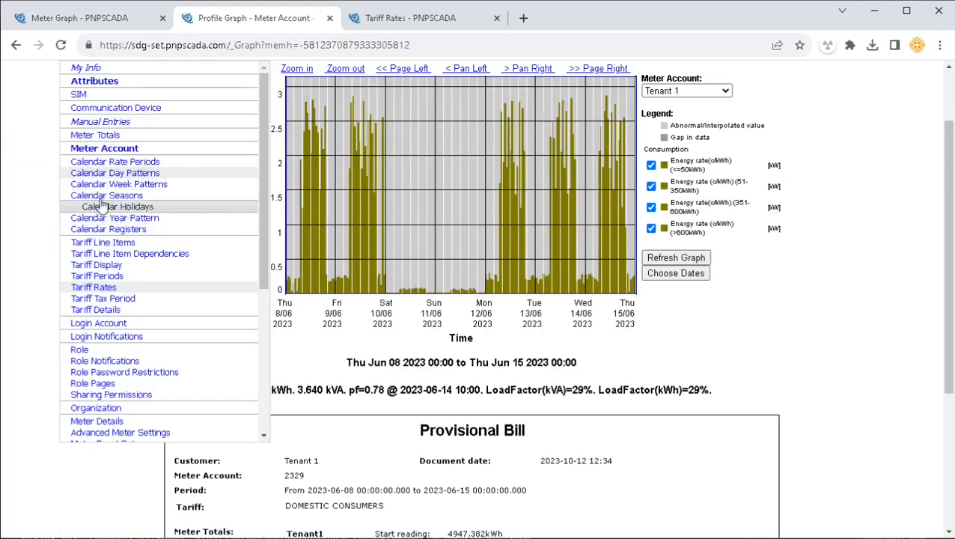
{"action": "left_click", "coordinate": [102, 148]}
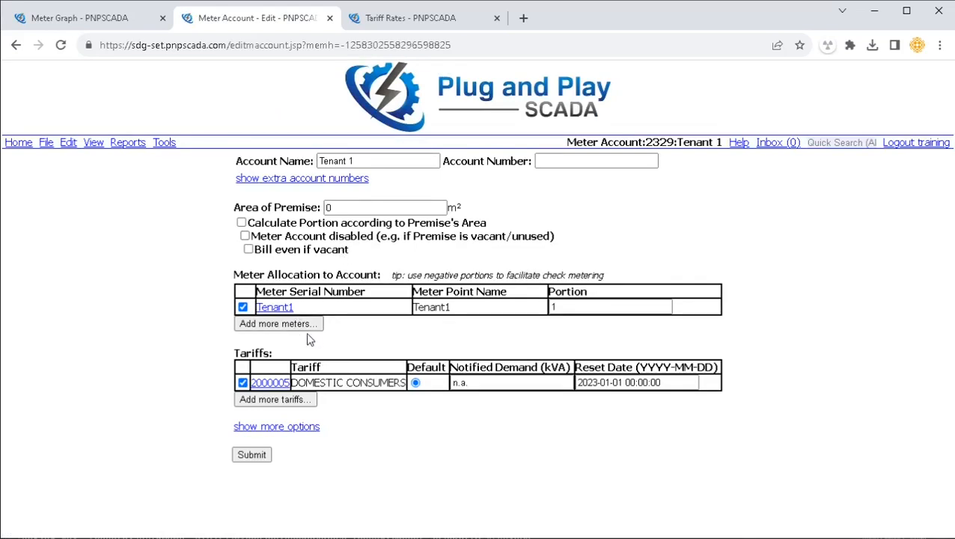
- Add virtual meter Tenant1G to the Tenant 1 account with a portion of -1 and submit the change
{"action": "left_click", "coordinate": [302, 325]}
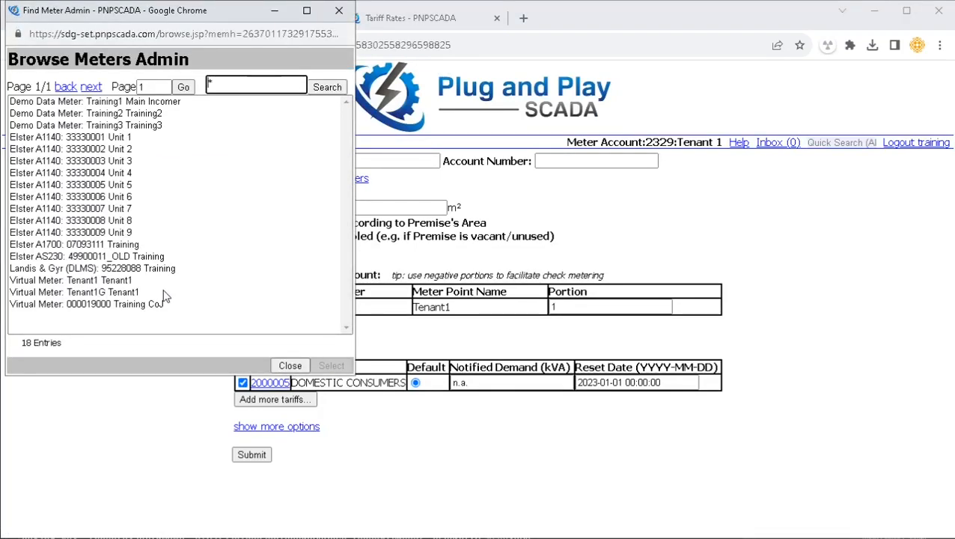
{"action": "left_click", "coordinate": [92, 293]}
{"action": "double_click", "coordinate": [79, 292]}
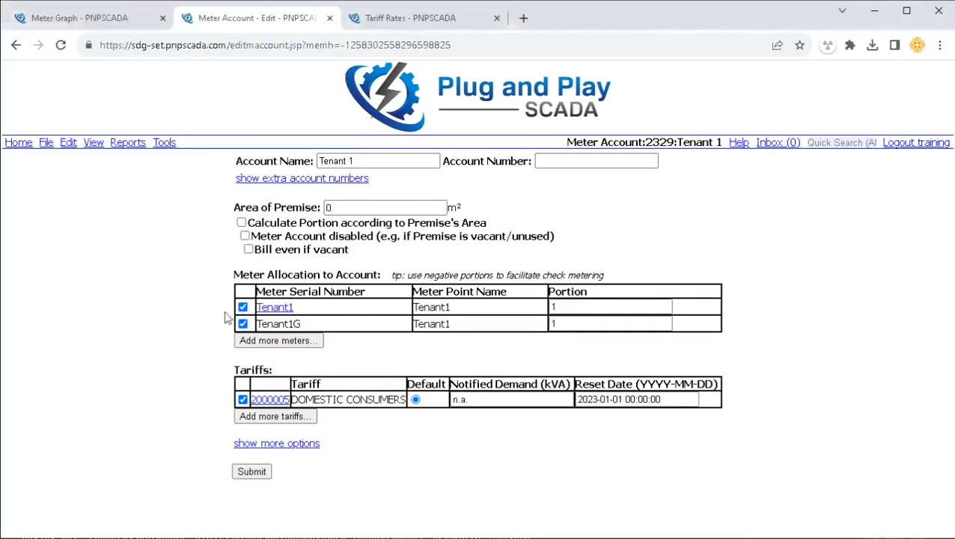
{"action": "left_click", "coordinate": [567, 323]}
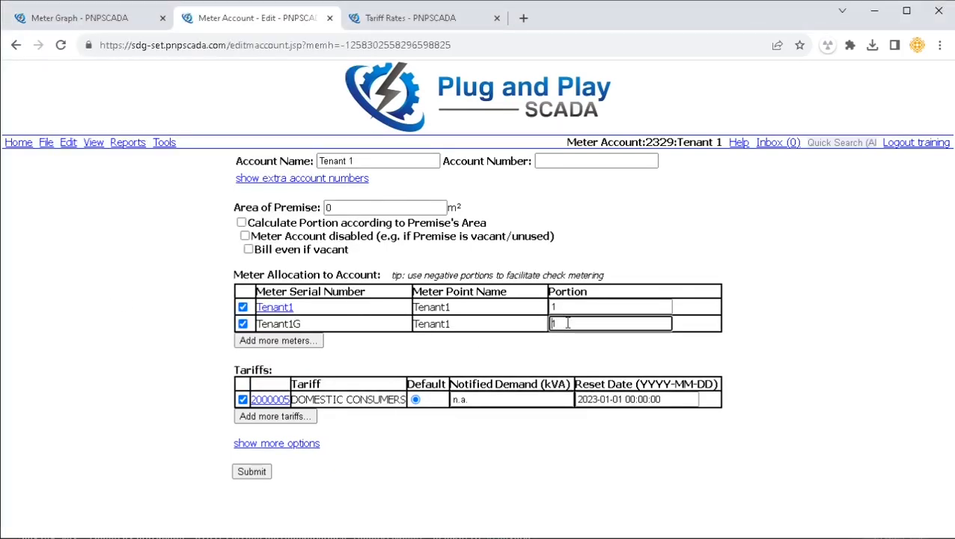
{"action": "left_click", "coordinate": [258, 475]}
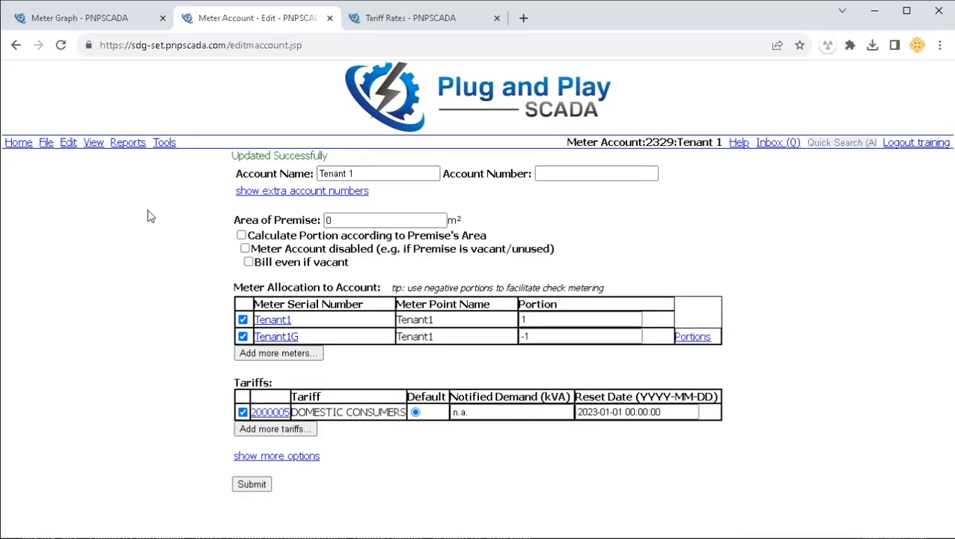
- Compare the October 2023 provisional bill totals of the Tenant 1 and Tenant1 Generator meter accounts
{"action": "left_click", "coordinate": [166, 207]}
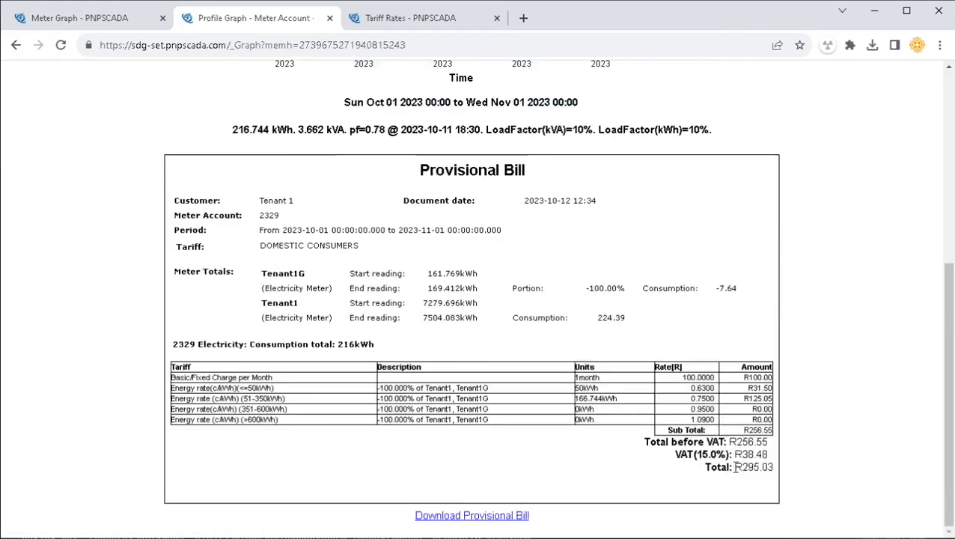
{"action": "scroll", "coordinate": [693, 438], "scroll_direction": "down", "scroll_amount": 5}
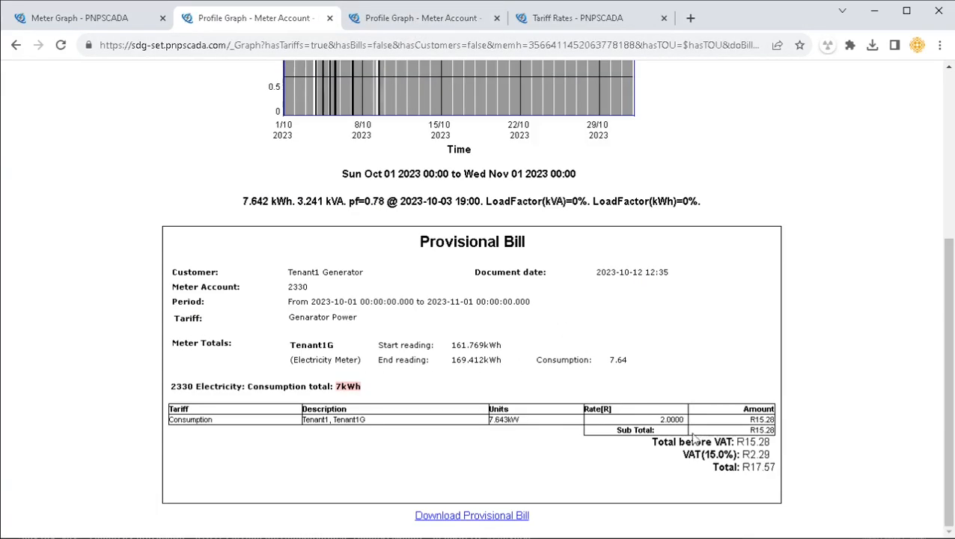
{"action": "double_click", "coordinate": [750, 472]}
{"action": "scroll", "coordinate": [440, 161], "scroll_direction": "up", "scroll_amount": 4}
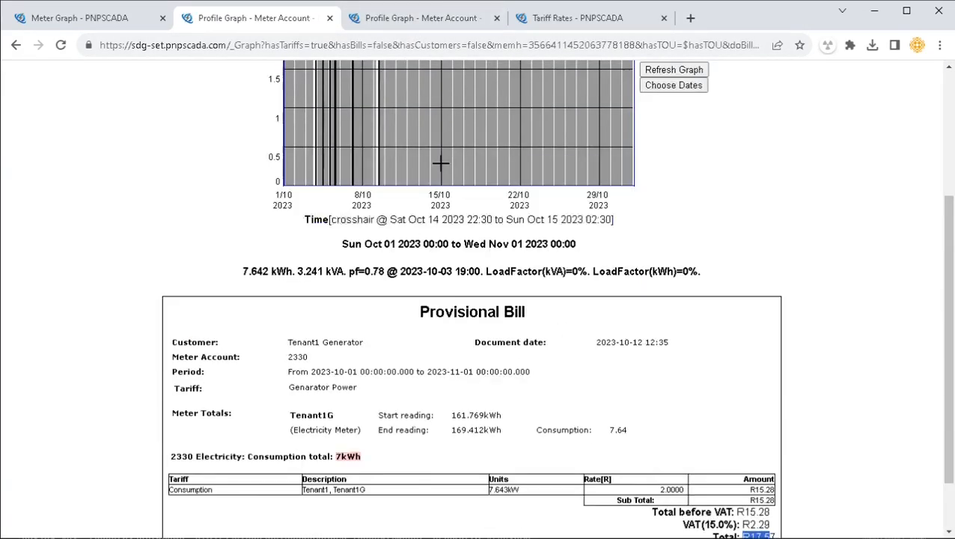
{"action": "left_click", "coordinate": [418, 9]}
{"action": "scroll", "coordinate": [703, 334], "scroll_direction": "down", "scroll_amount": 5}
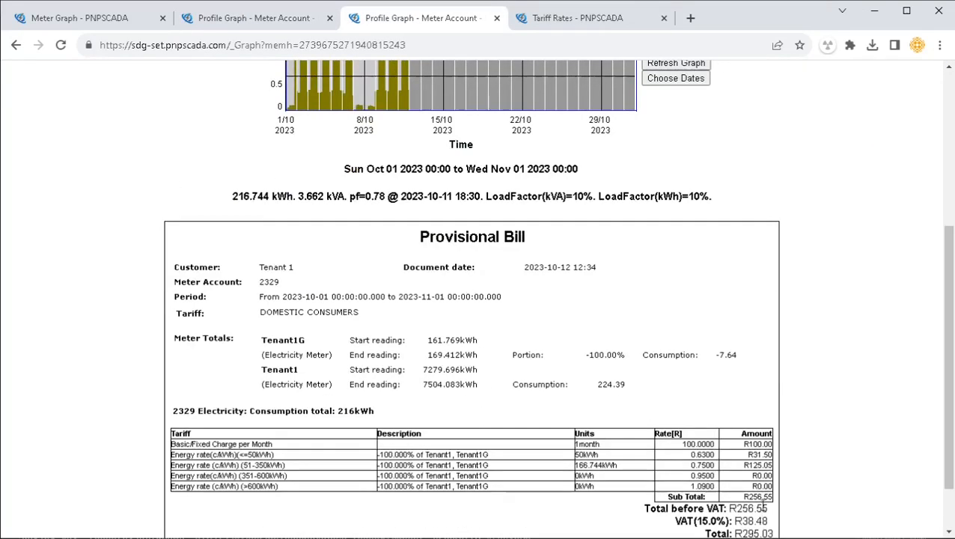
{"action": "double_click", "coordinate": [750, 469]}
{"action": "scroll", "coordinate": [440, 253], "scroll_direction": "up", "scroll_amount": 4}
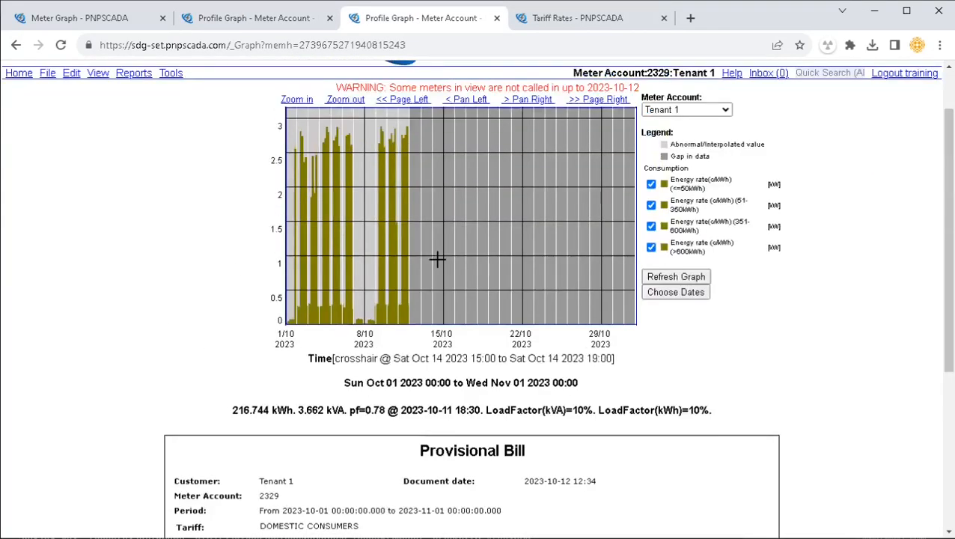